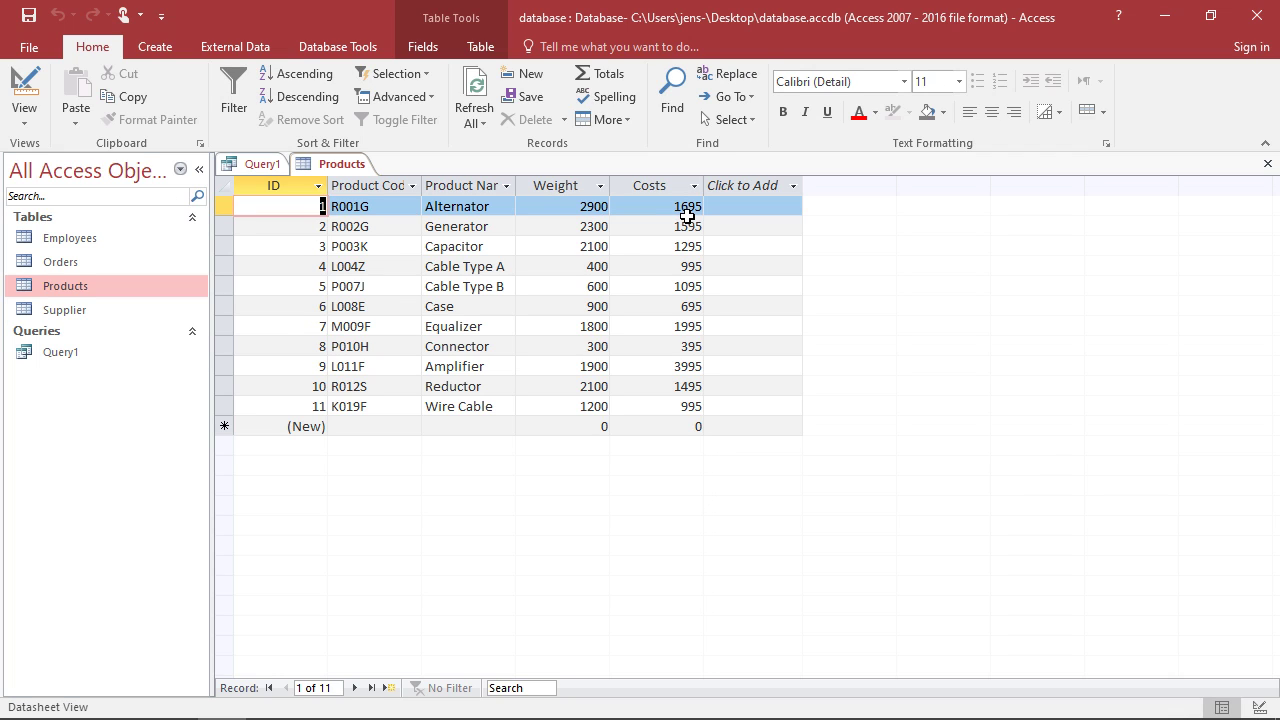
Step: Write 'SELECT P.Costs FROM Products AS P;' in Query1 and view its Costs results
left_click(262, 166)
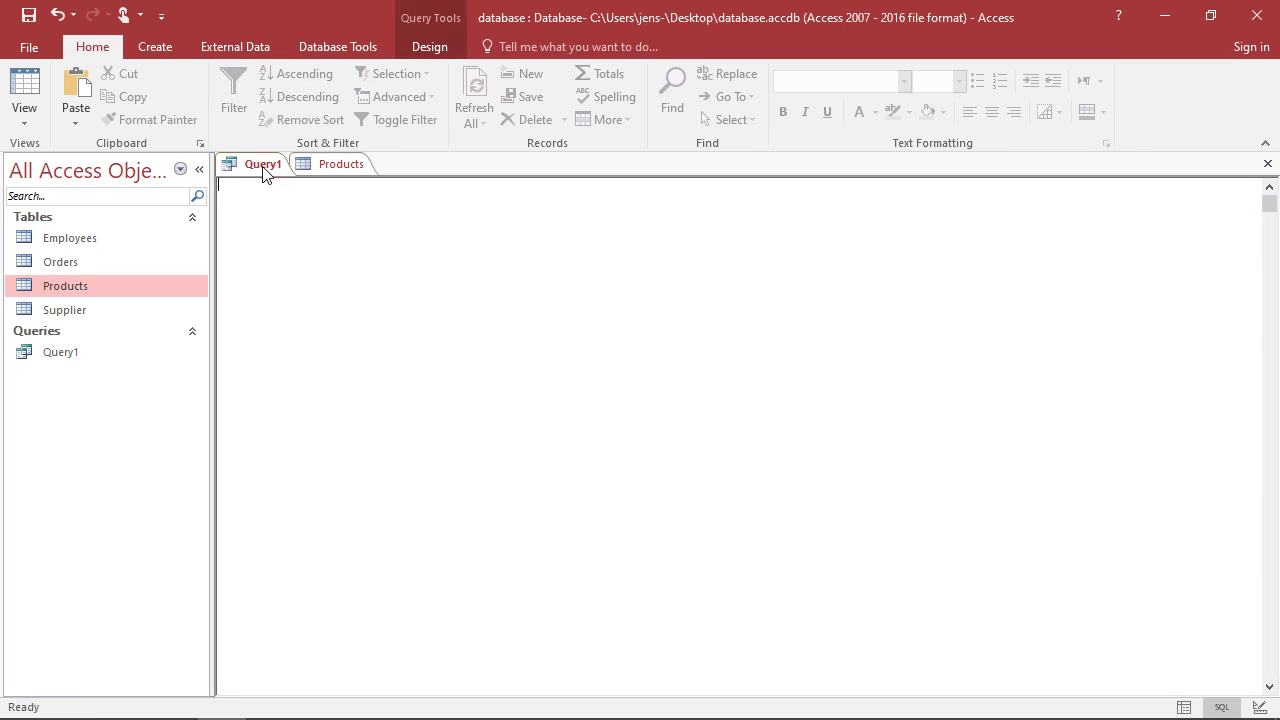
type("SELEC")
type("T")
type(" P.Costs ")
type("FROM Pr")
type("od")
type("ucts")
type(" AS P")
type(";")
key("ctrl+Home")
left_click(39, 118)
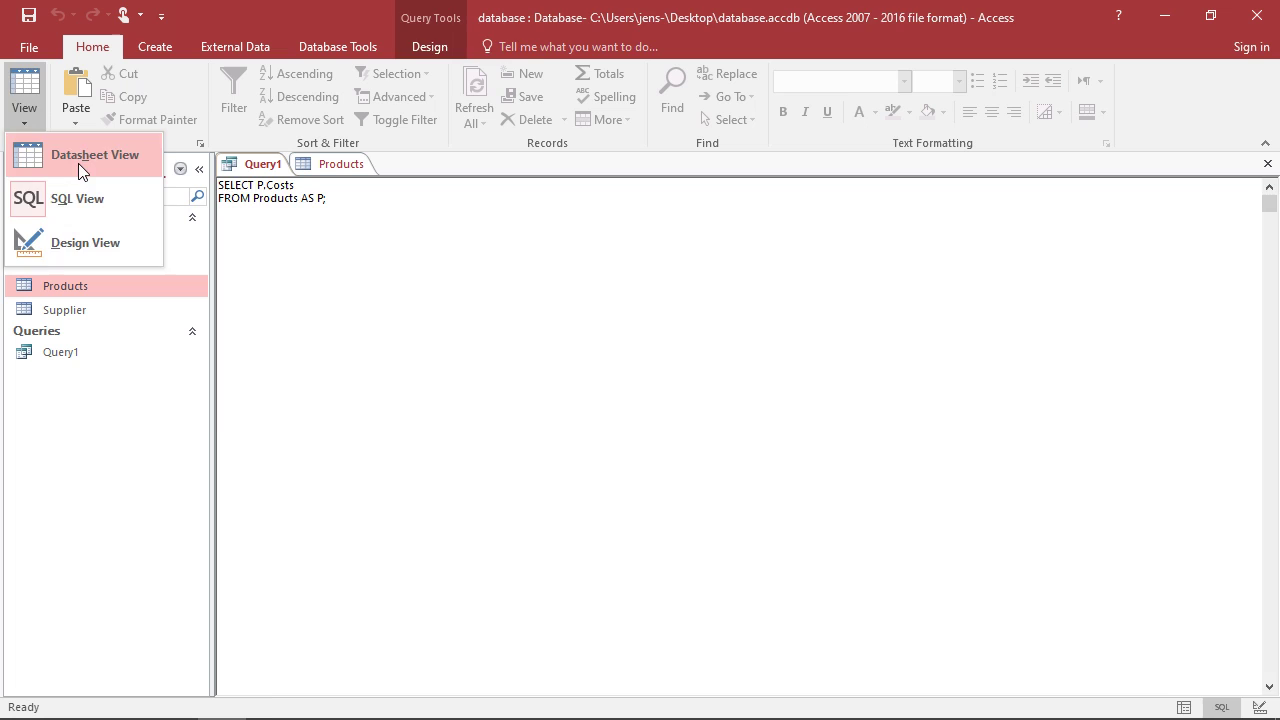
left_click(78, 163)
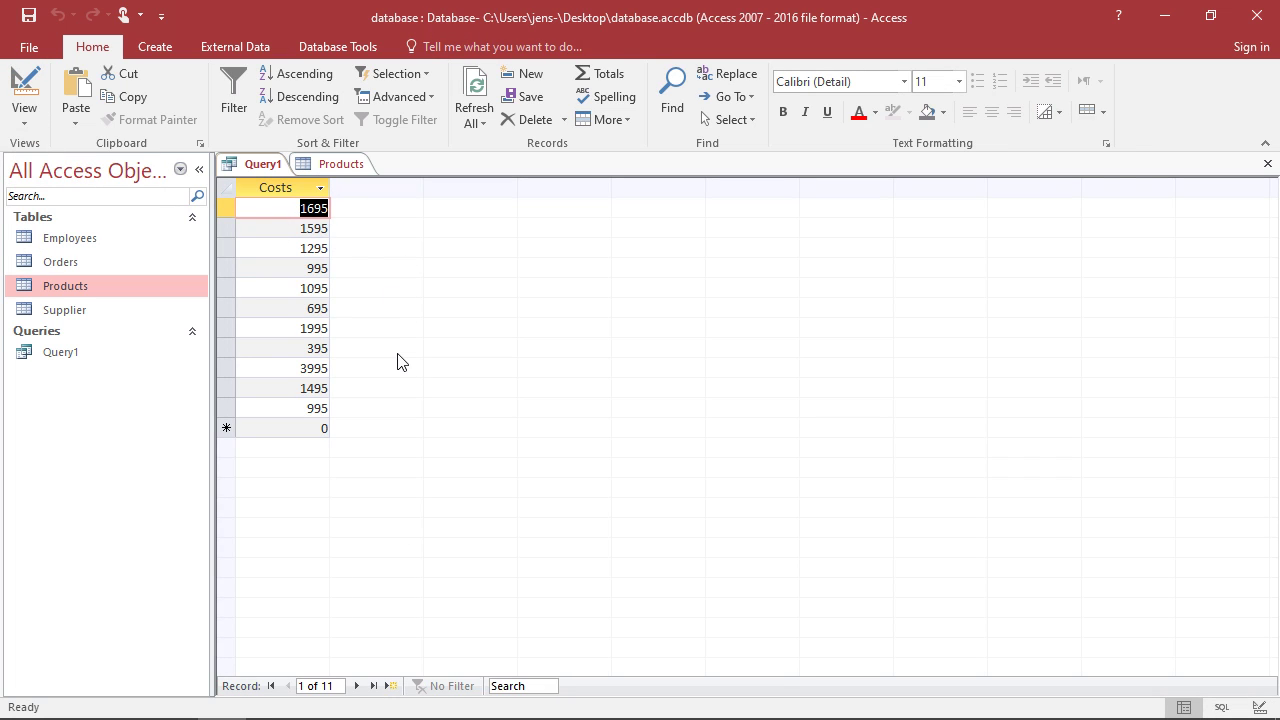
Step: Compare with the Products table, return Query1 to SQL View, then show Products again
left_click(345, 165)
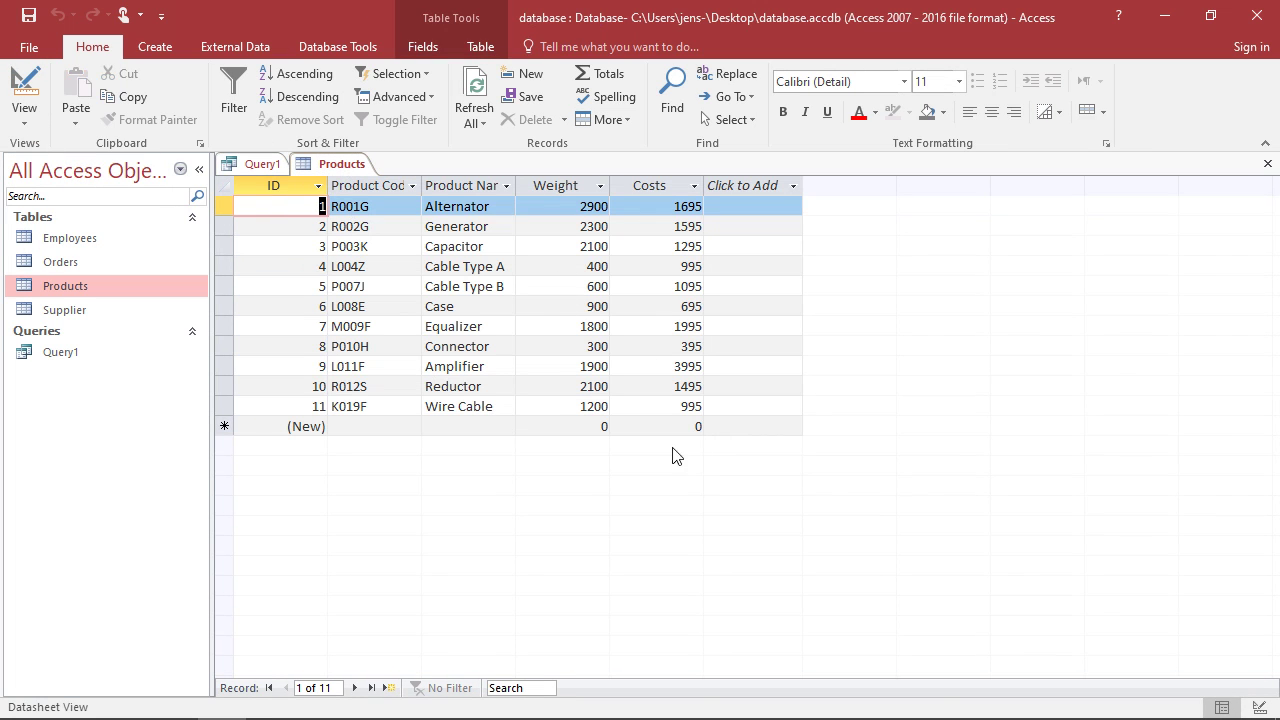
left_click(261, 168)
left_click(24, 112)
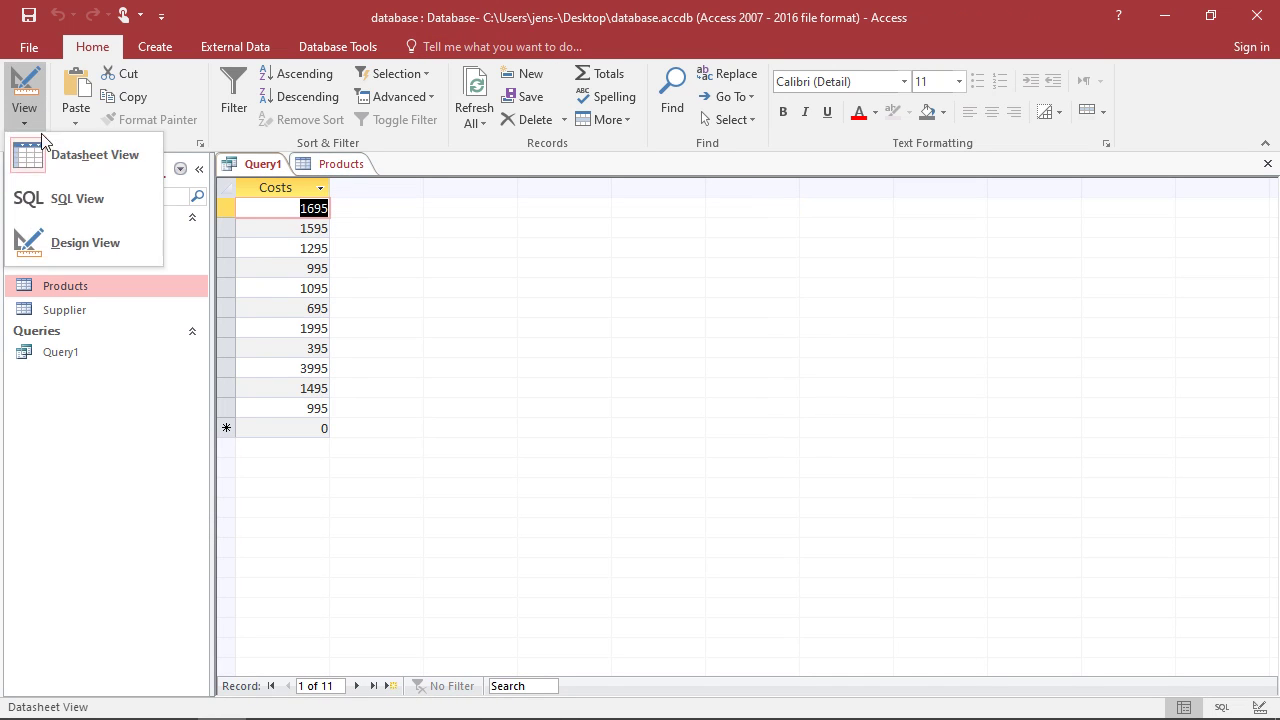
left_click(60, 186)
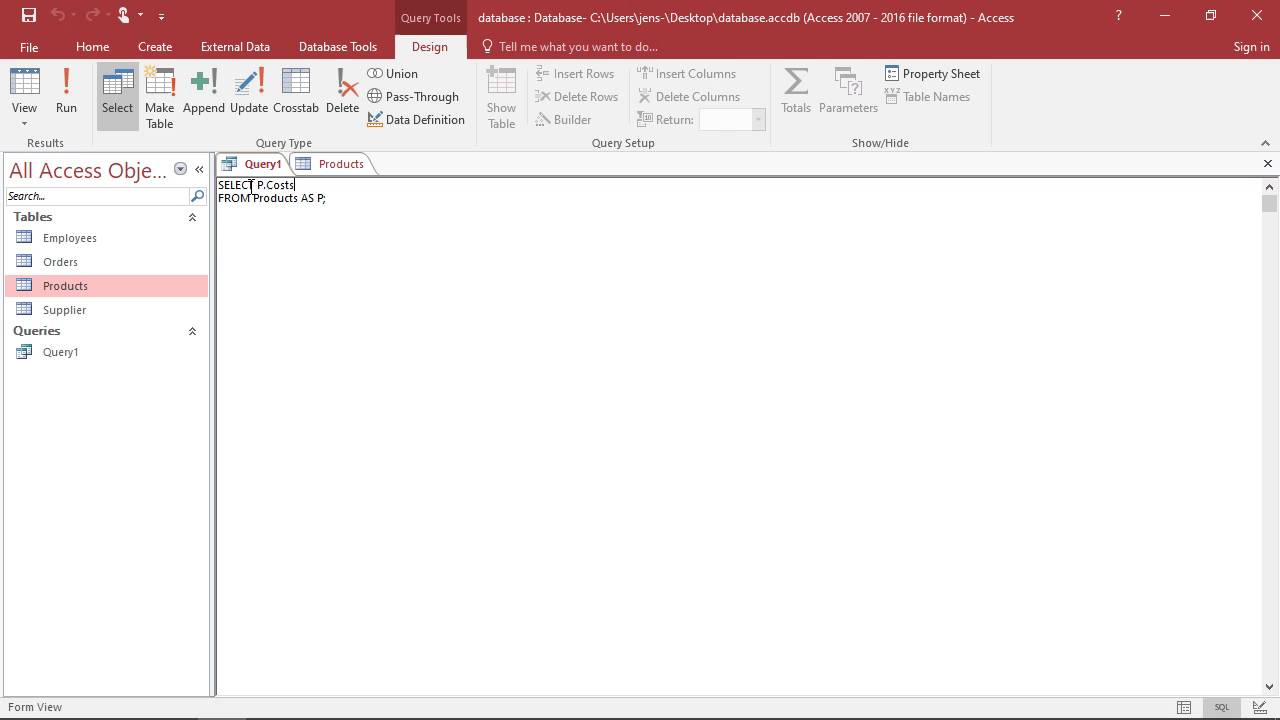
left_click(341, 164)
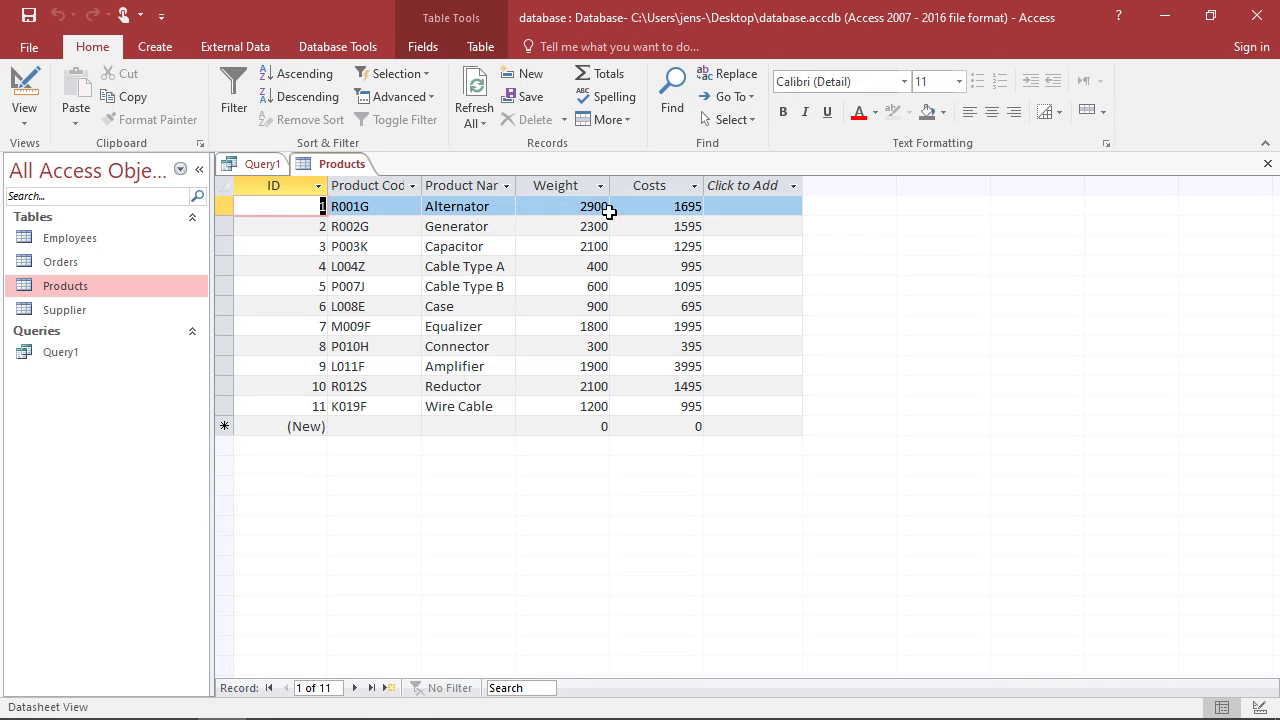
Step: Add P.Costs/100 AS [Costs in $] to Query1, save, and view the dollar values in Datasheet View
left_click(259, 167)
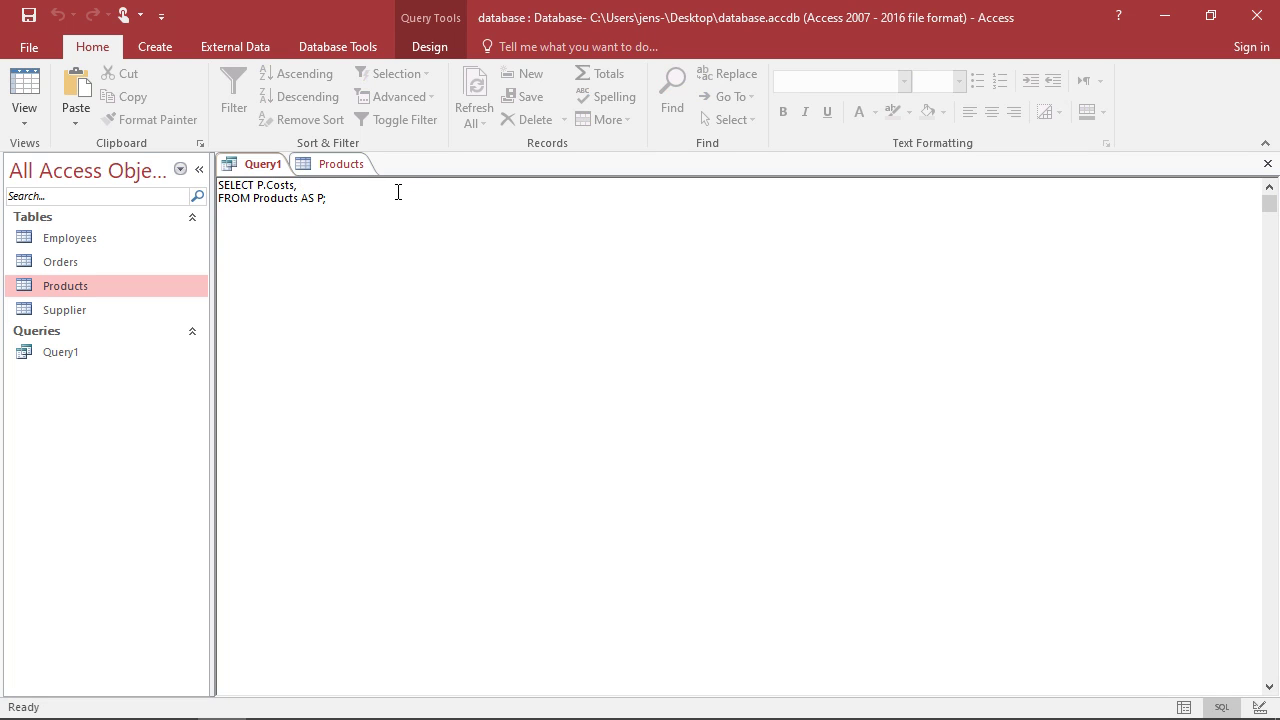
type("P.Costs/100 AS [Costs in Do")
key("BackSpace")
key("BackSpace")
type("$]")
key("ctrl+s")
left_click(14, 127)
left_click(42, 153)
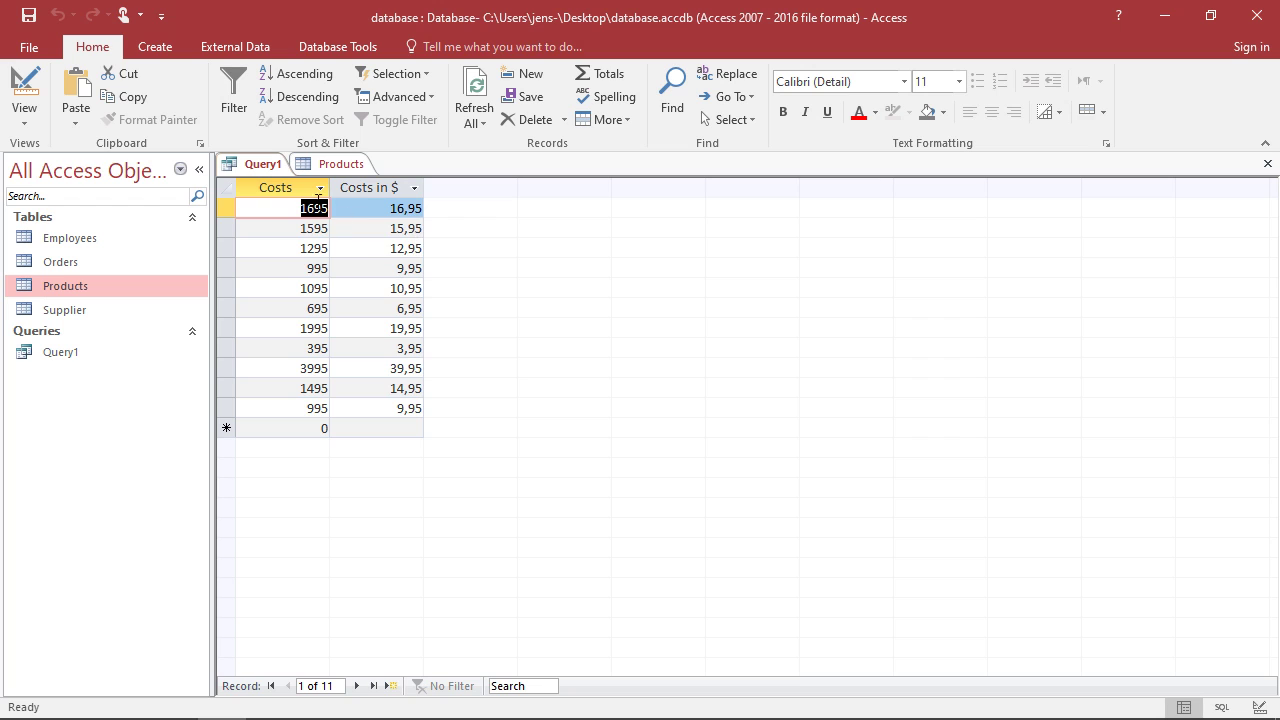
Step: In SQL View, rename the alias to [Costs in Currency A] and prefix 1.42* to P.Costs/100
left_click(24, 120)
left_click(52, 197)
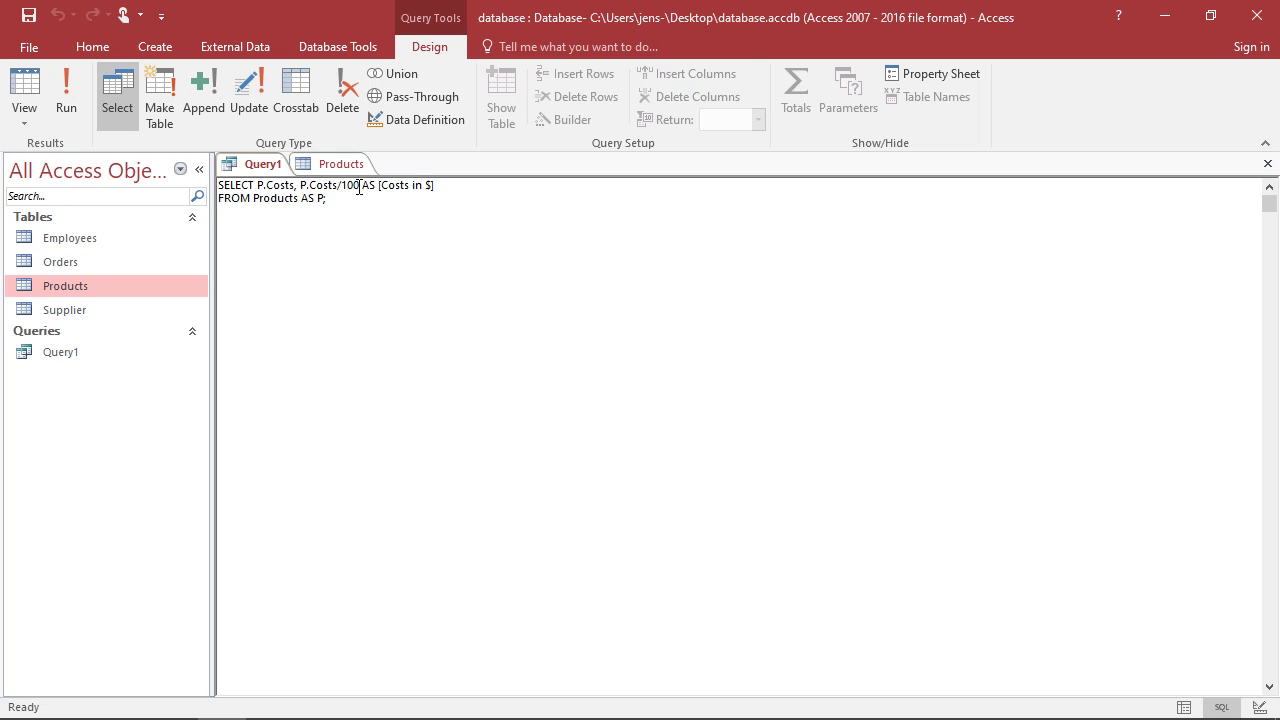
left_click_drag(424, 185, 433, 185)
type("Currency A")
left_click(303, 185)
type("0")
key("BackSpace")
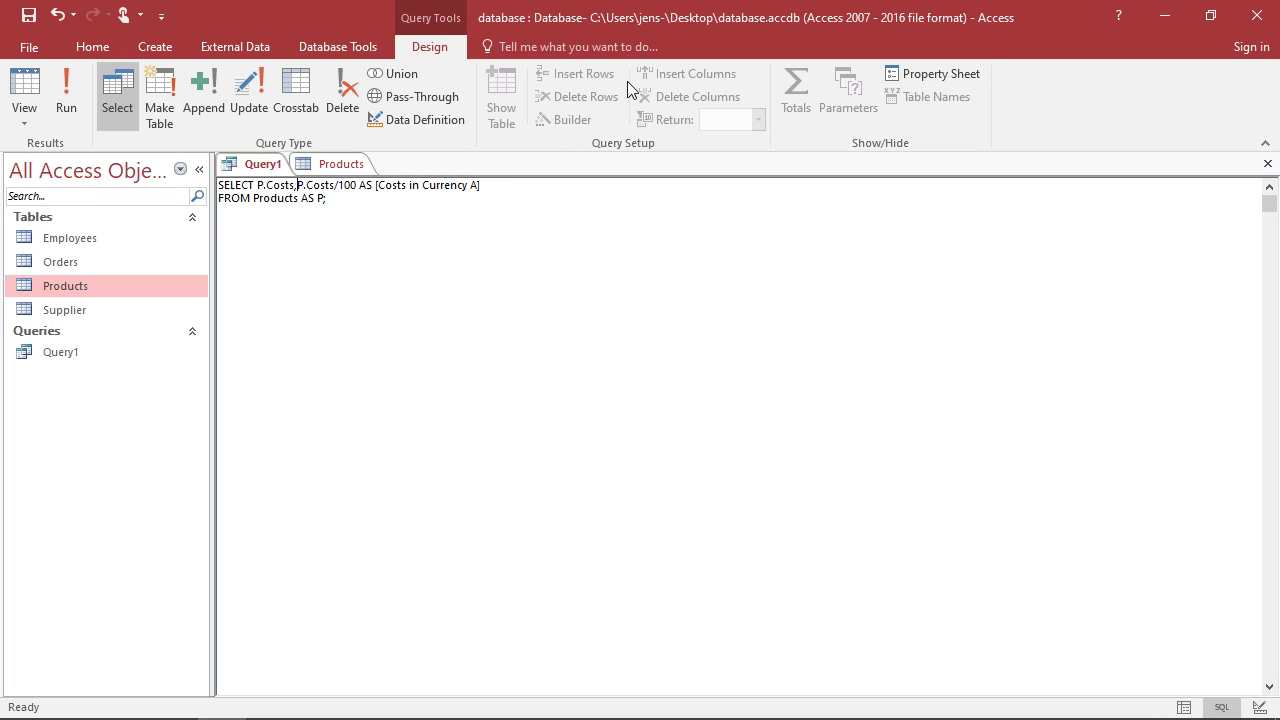
type("1.")
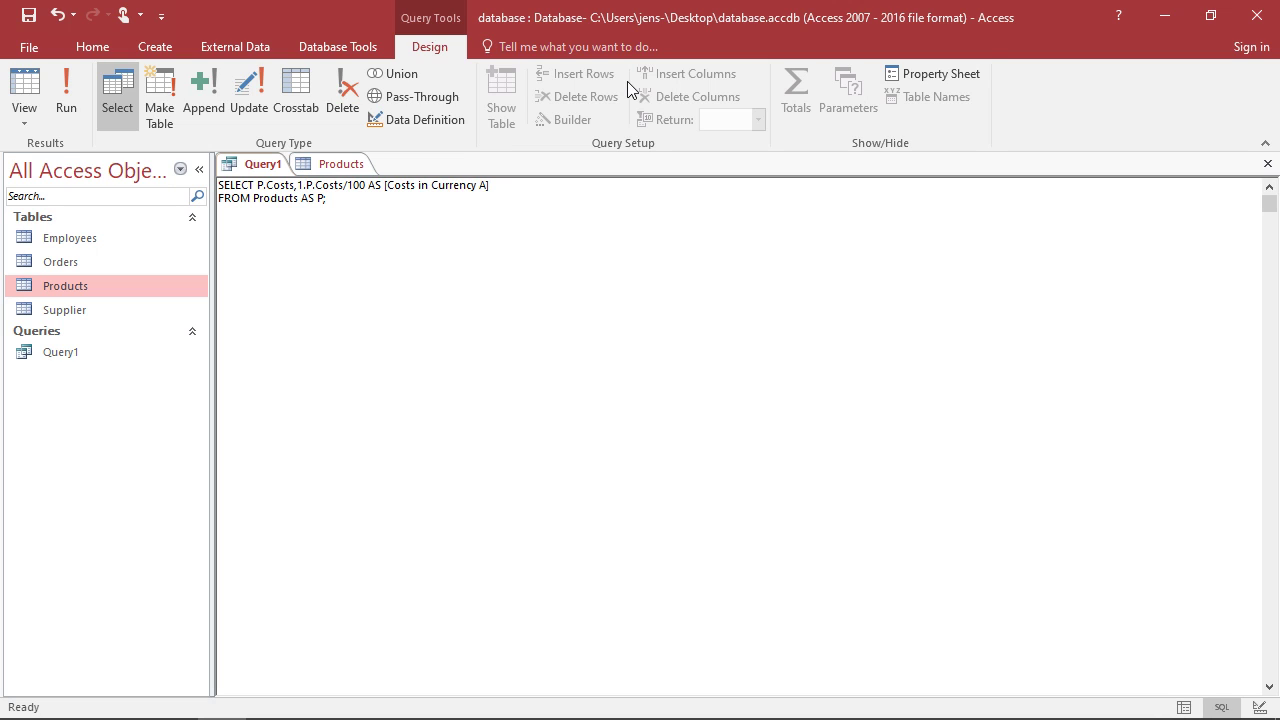
type("42*")
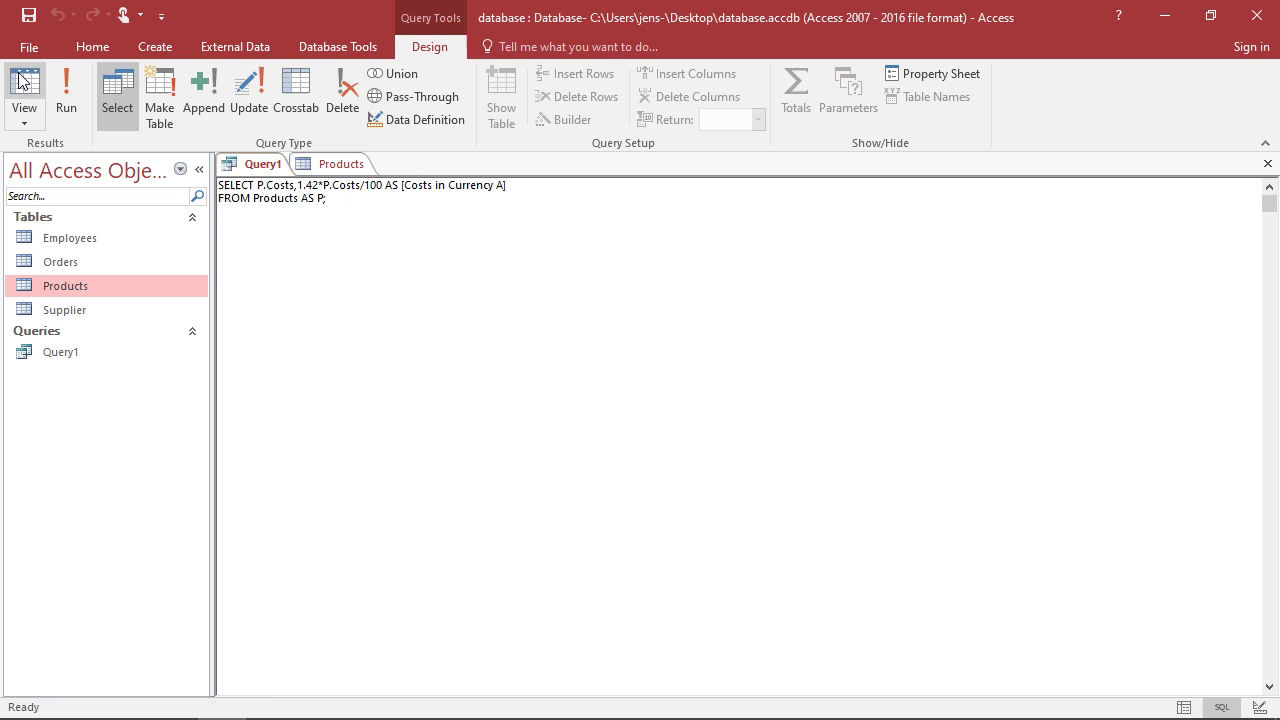
Step: Run the query, compare its results with Products, and return to SQL View
left_click(65, 83)
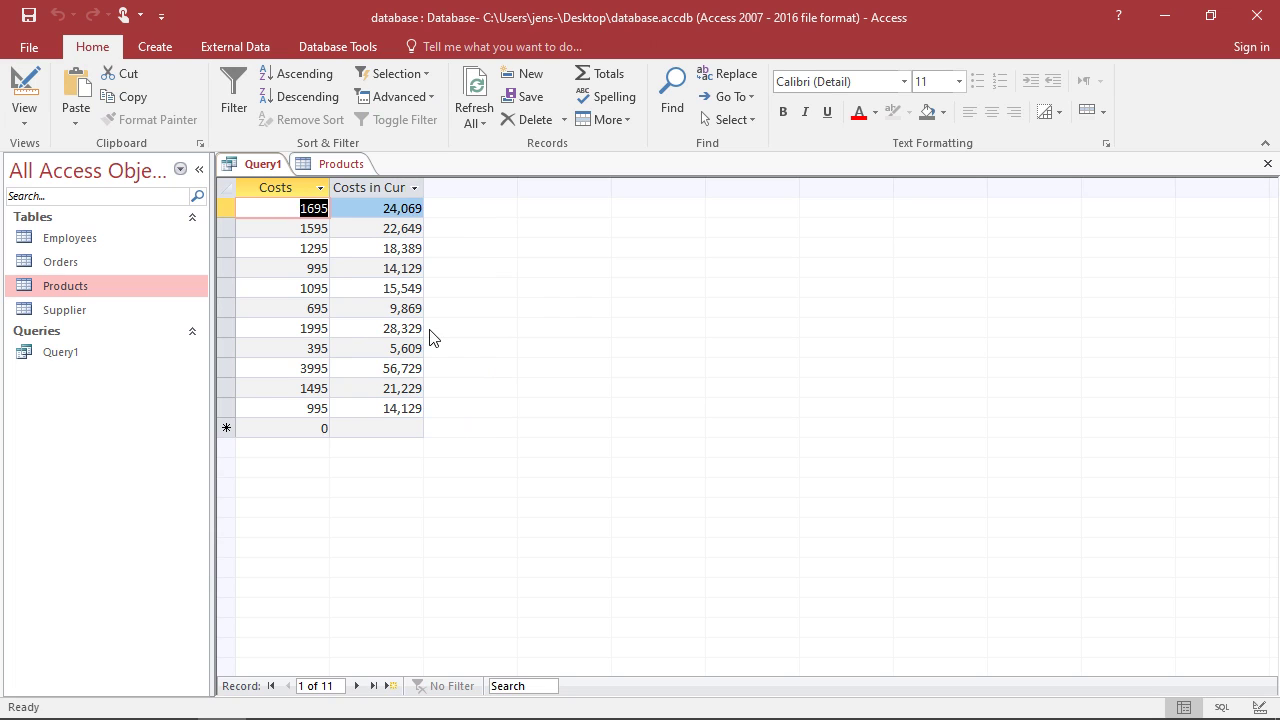
left_click(338, 166)
left_click(258, 164)
left_click(39, 123)
left_click(66, 198)
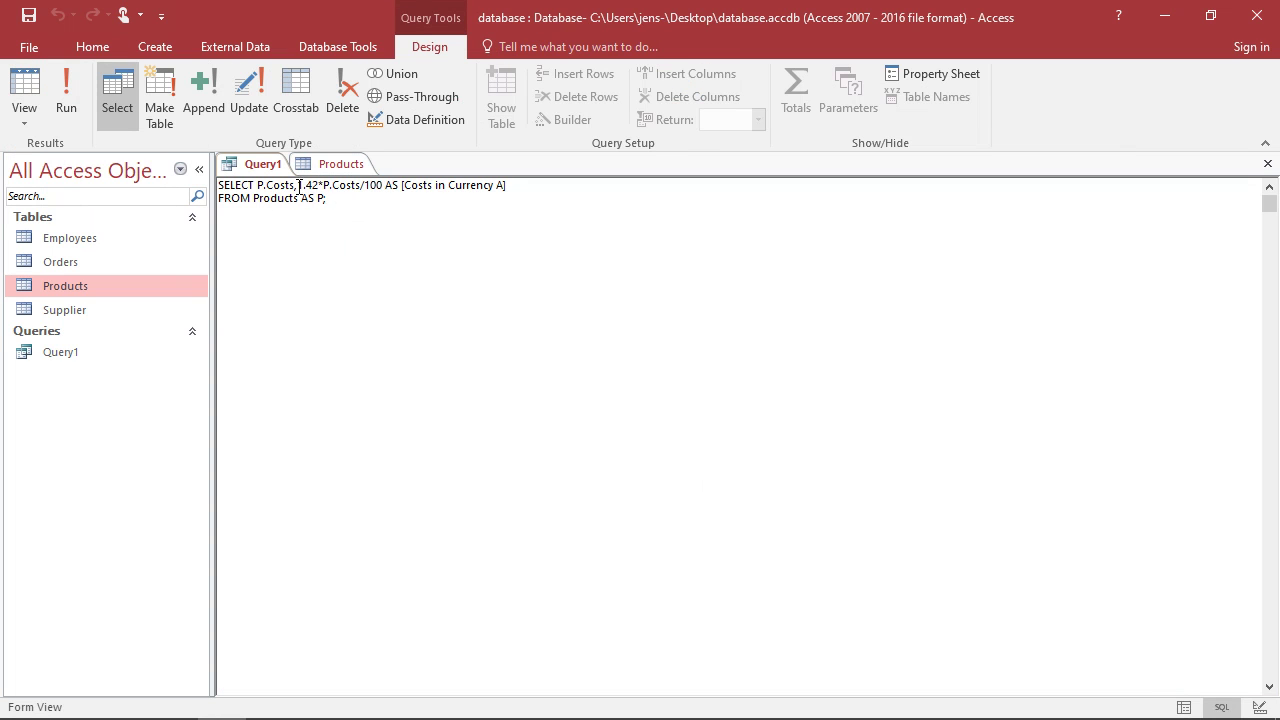
Step: Replace the currency expression with P.Costs/100 +4.95 AS [Costs+Shipping] and run the query
left_click_drag(299, 185, 519, 185)
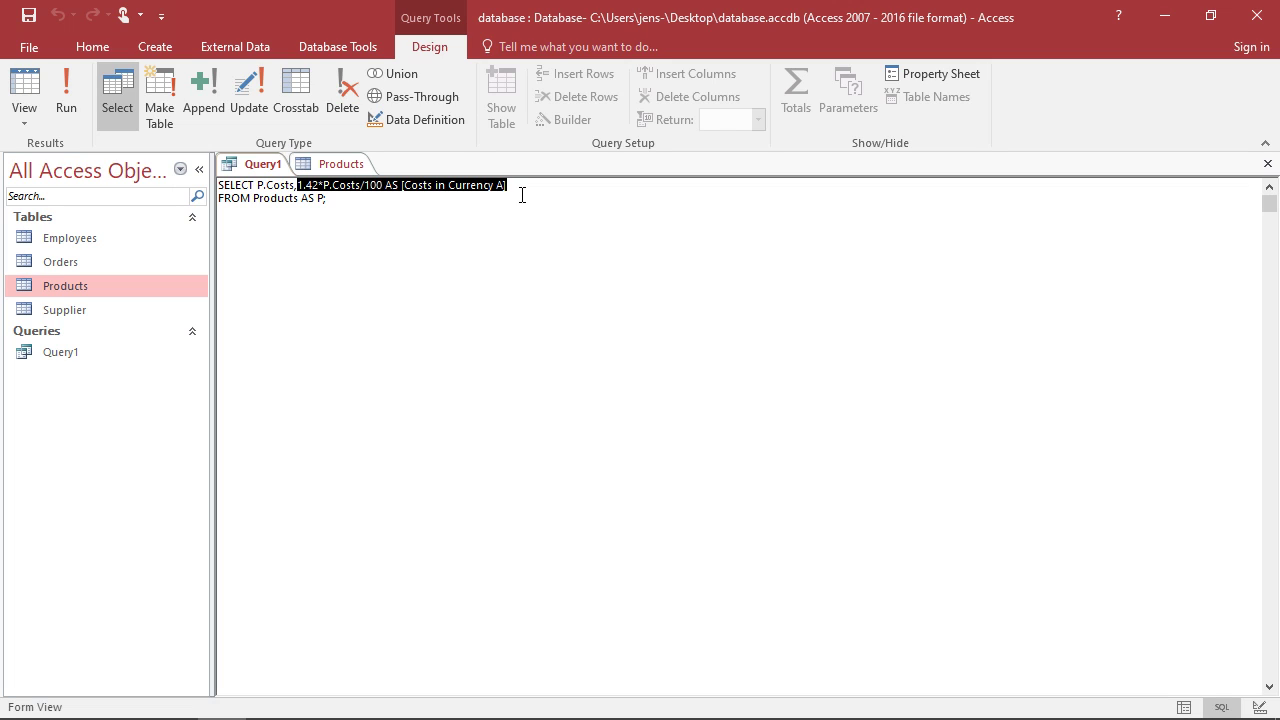
key("Delete")
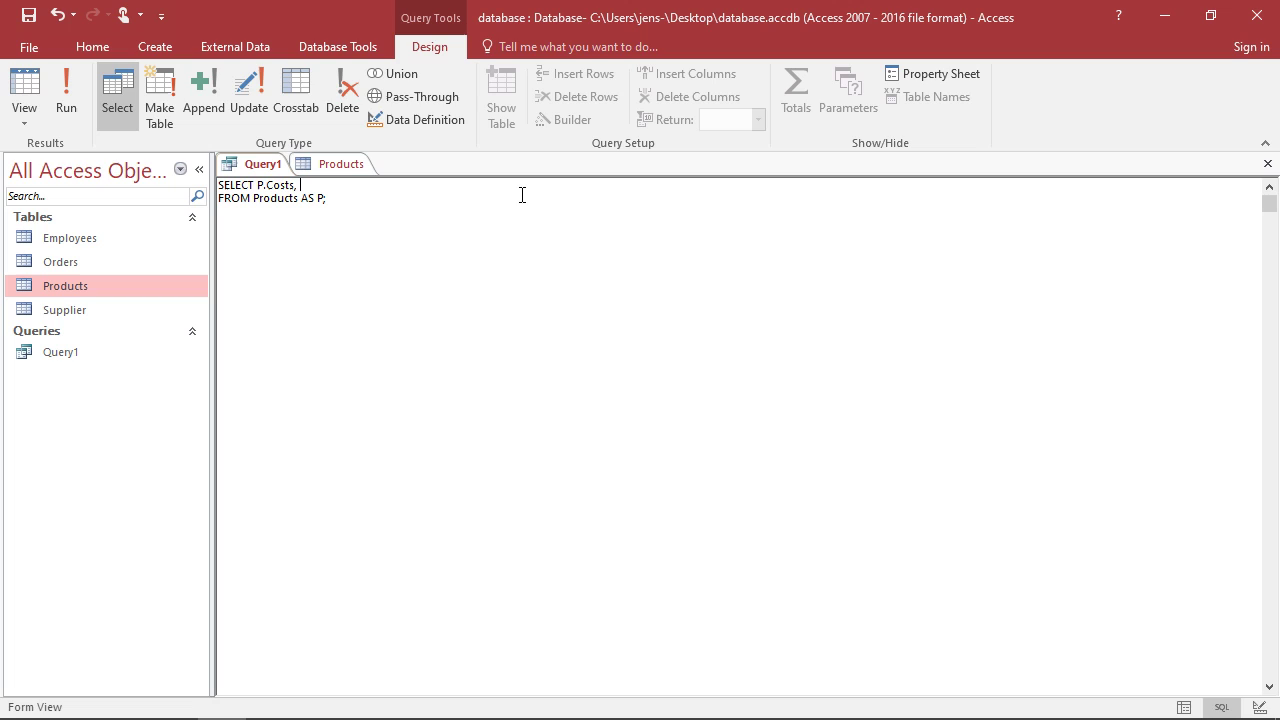
type("P.Costs")
type(" +")
type("49")
type("5")
type("/100")
type(".")
type("AS")
type(" [")
type("Costs+")
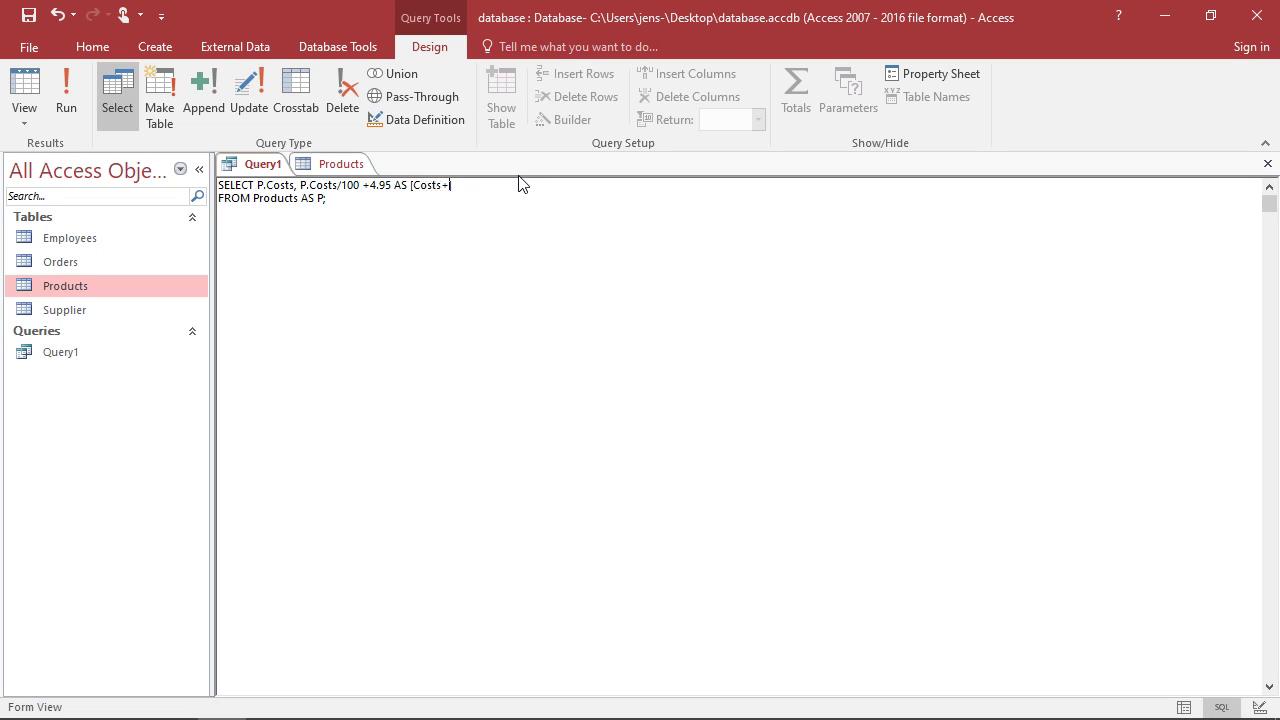
type("Shipping]")
left_click(62, 92)
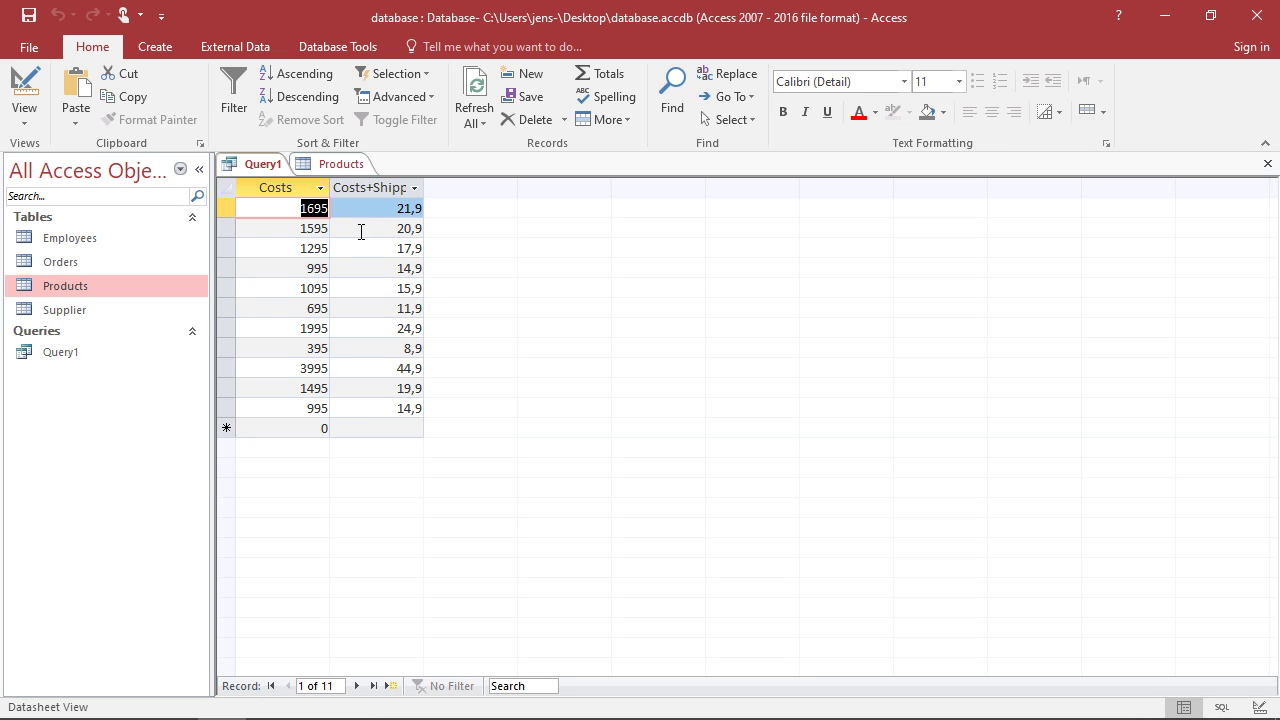
Step: Switch Query1 to SQL View, open the Orders table beside Products, and return to Query1
left_click(24, 135)
left_click(55, 197)
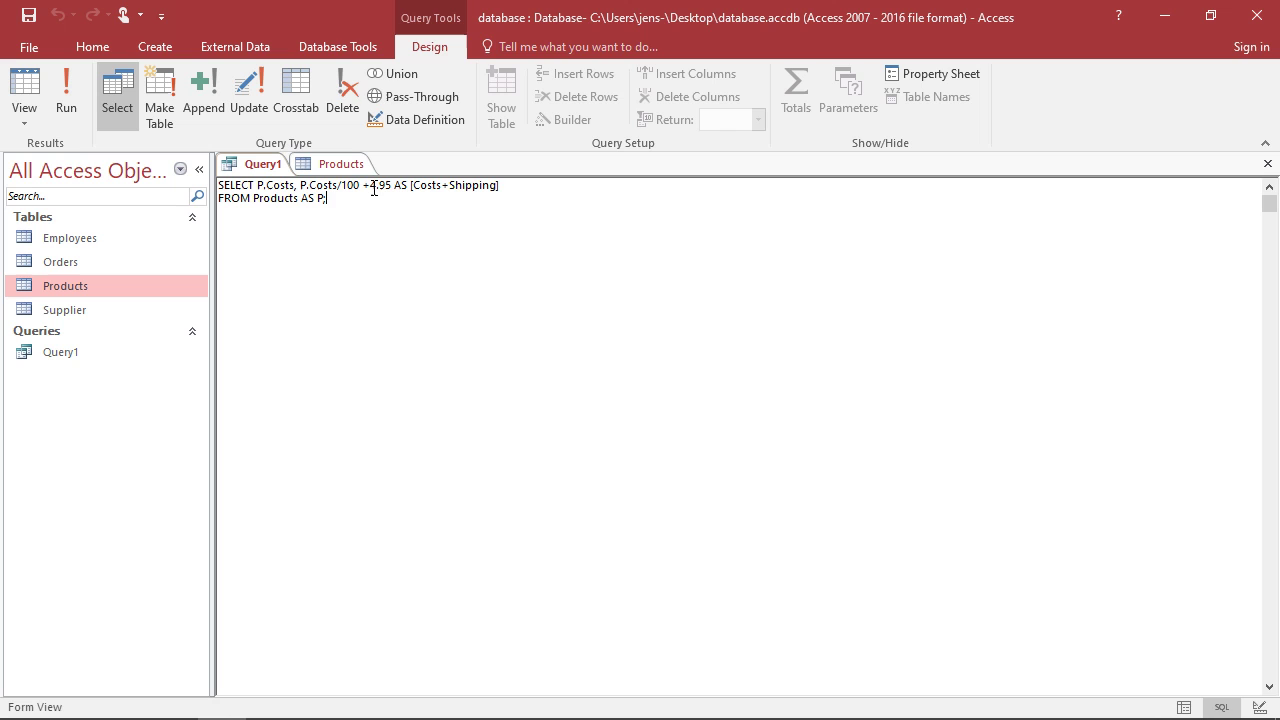
left_click(342, 165)
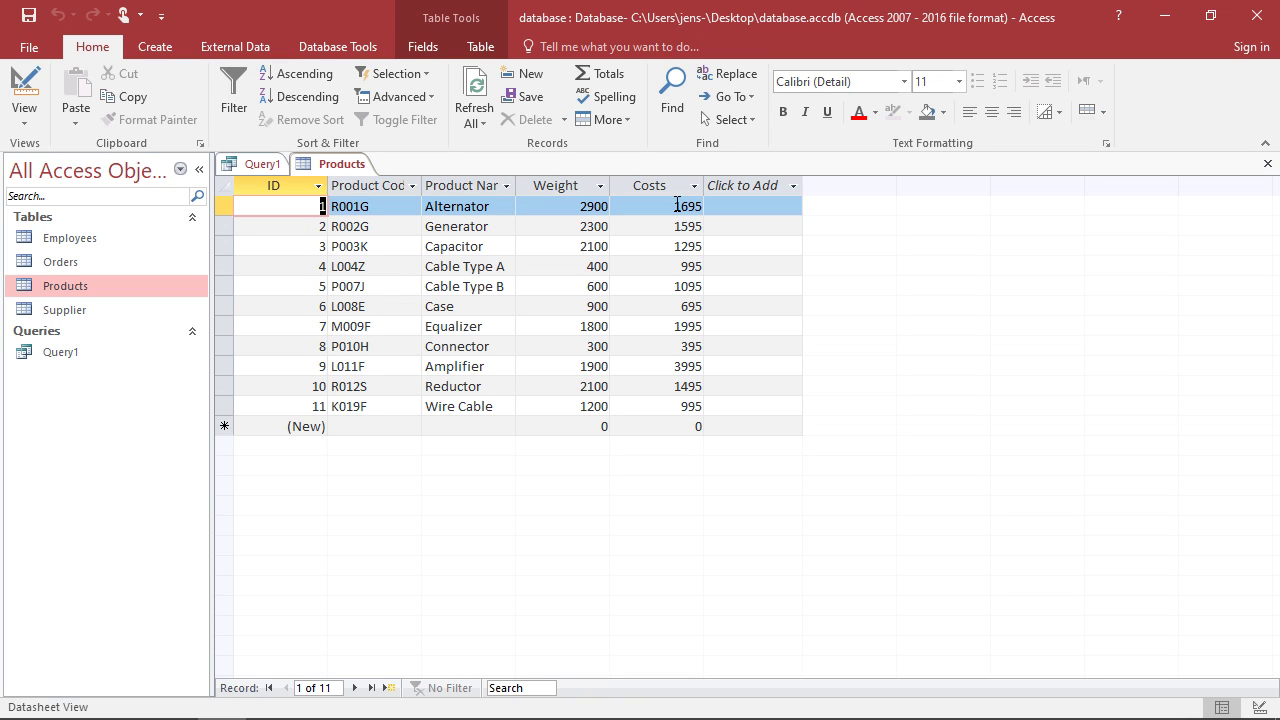
double_click(77, 263)
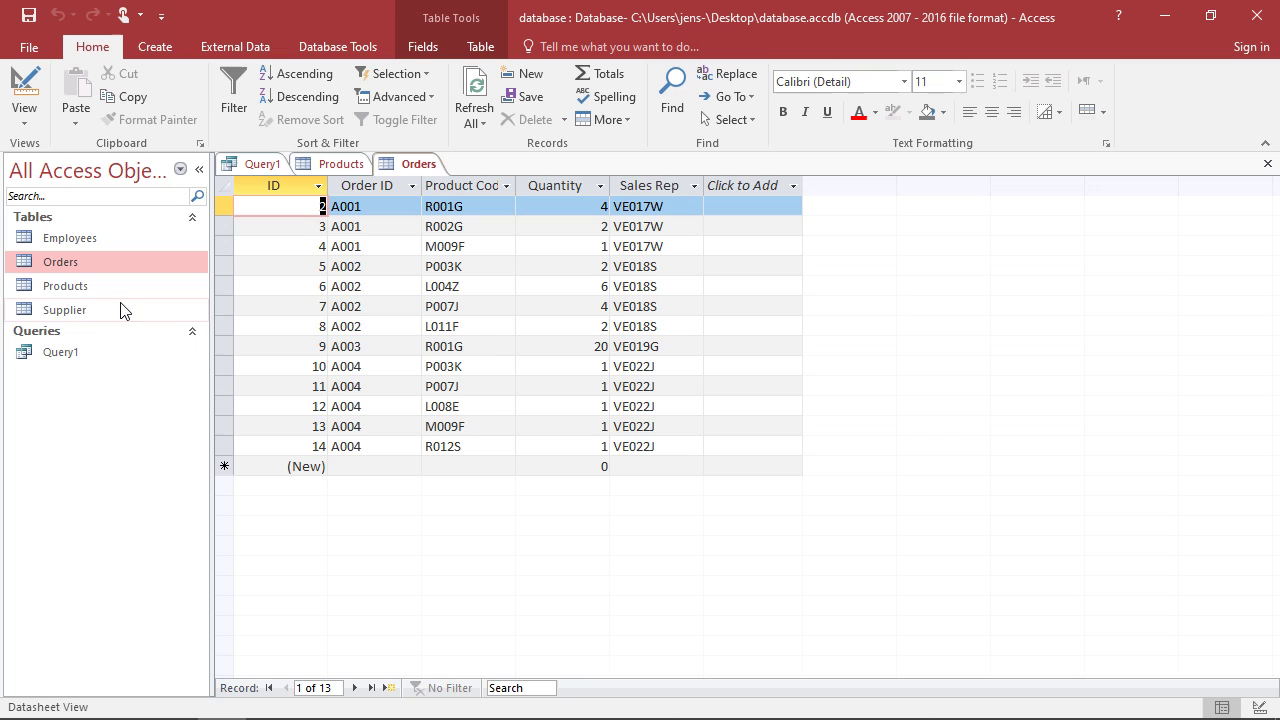
left_click(345, 163)
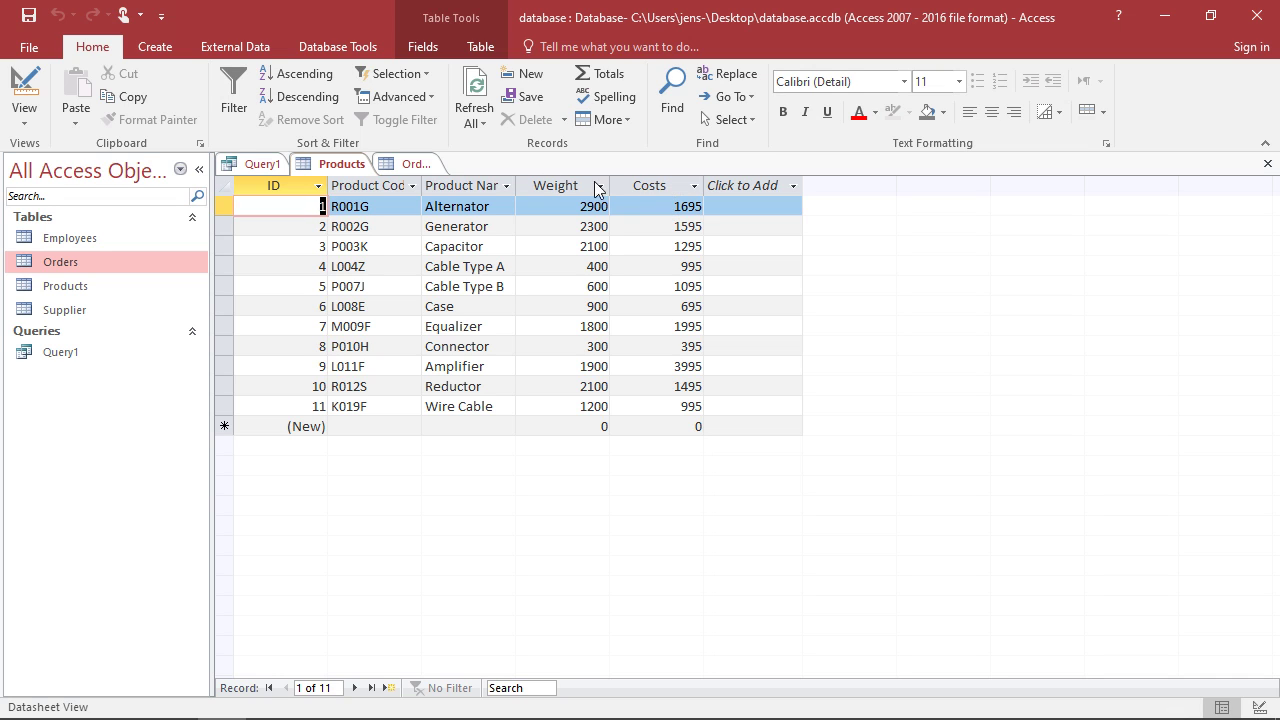
left_click(264, 164)
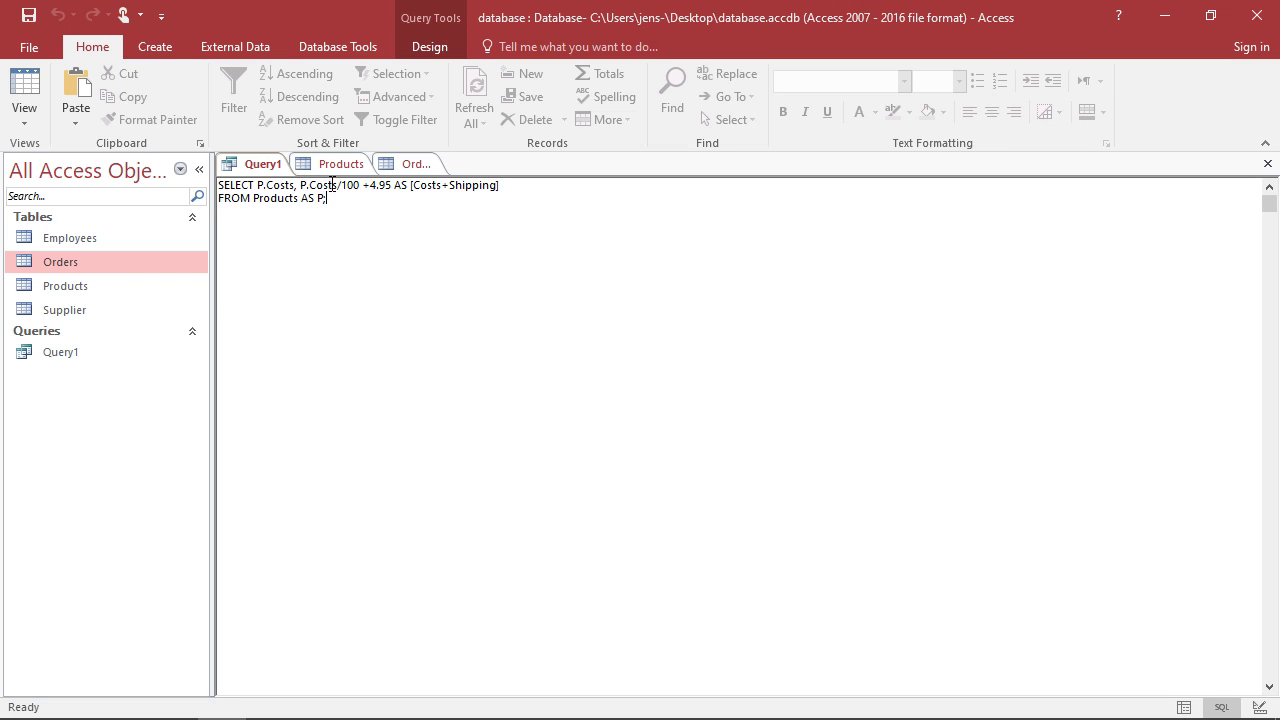
Step: Delete the +4.95 term and [Costs+Shipping] alias, checking the Weight values in Products
left_click(363, 186)
key("shift+Right")
key("shift+Right")
key("shift+Right")
key("shift+Right")
key("shift+Right")
key("shift+Right")
key("shift+Right")
key("shift+Right")
key("shift+Right")
key("shift+Right")
key("shift+Right")
key("shift+Right")
key("shift+Right")
key("shift+Right")
key("shift+Right")
key("shift+Right")
key("shift+Right")
key("shift+Right")
key("shift+Right")
key("shift+Right")
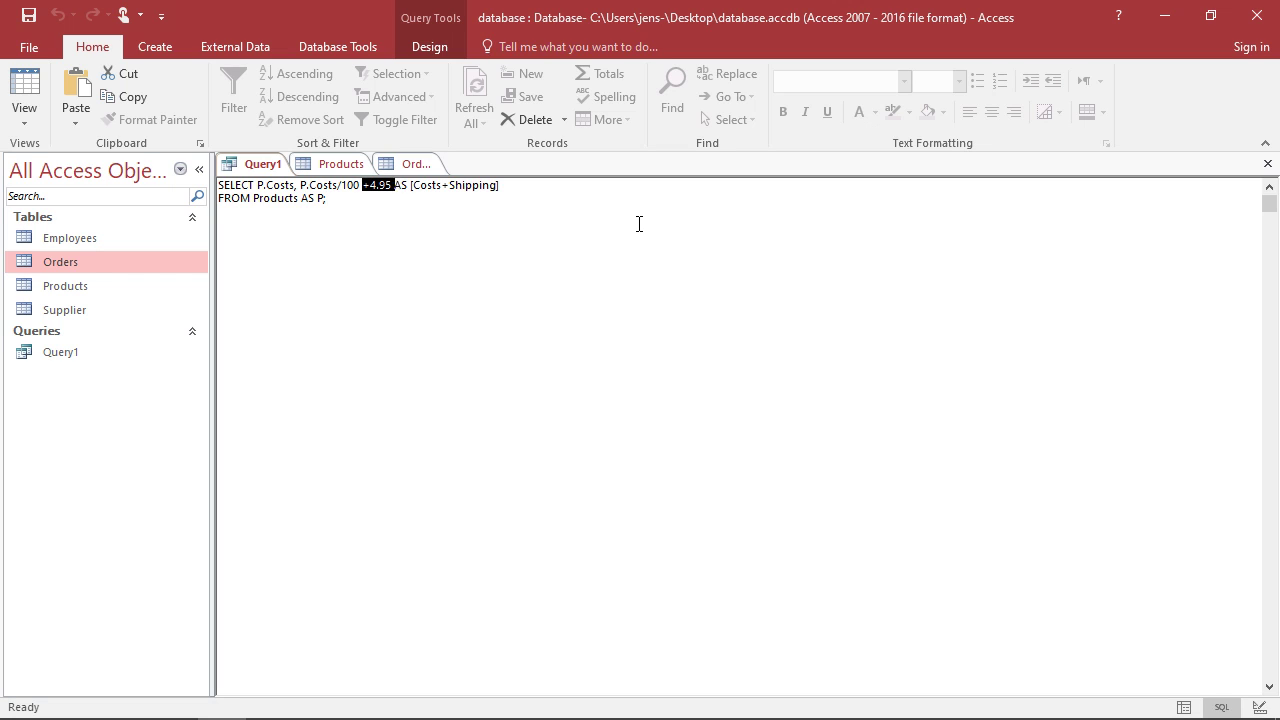
key("shift+Right")
key("Delete")
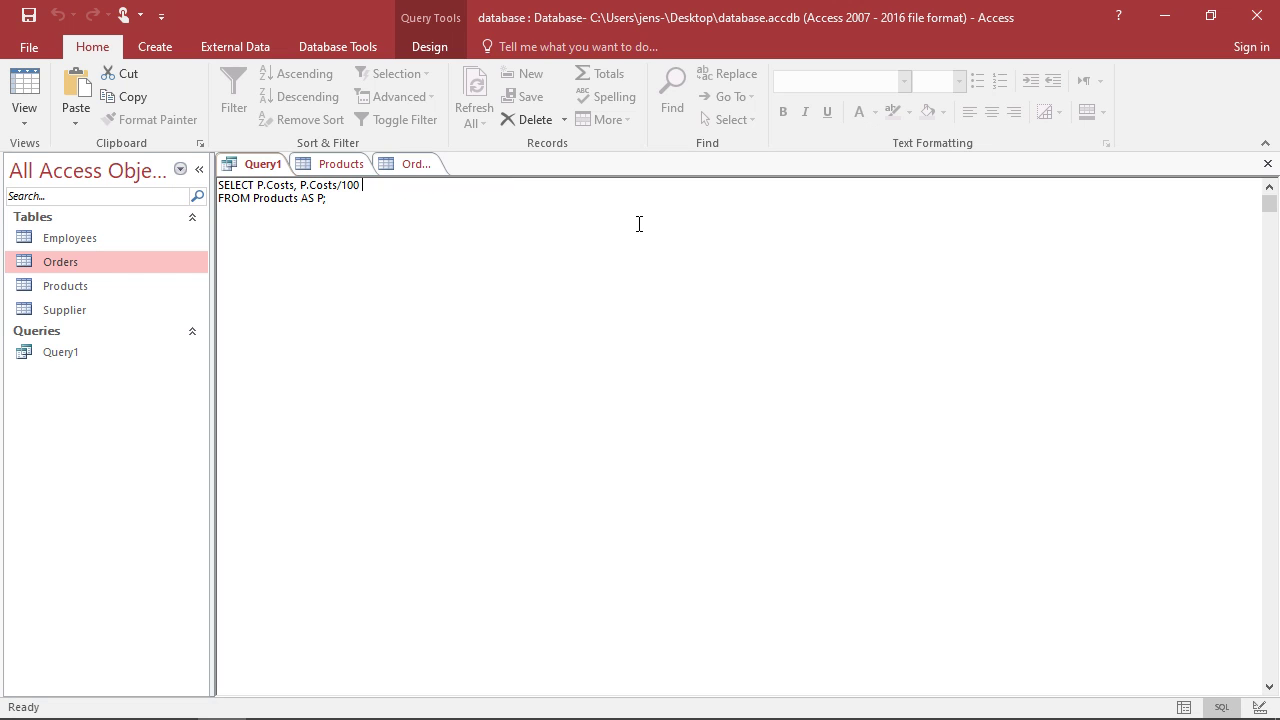
type("/1000")
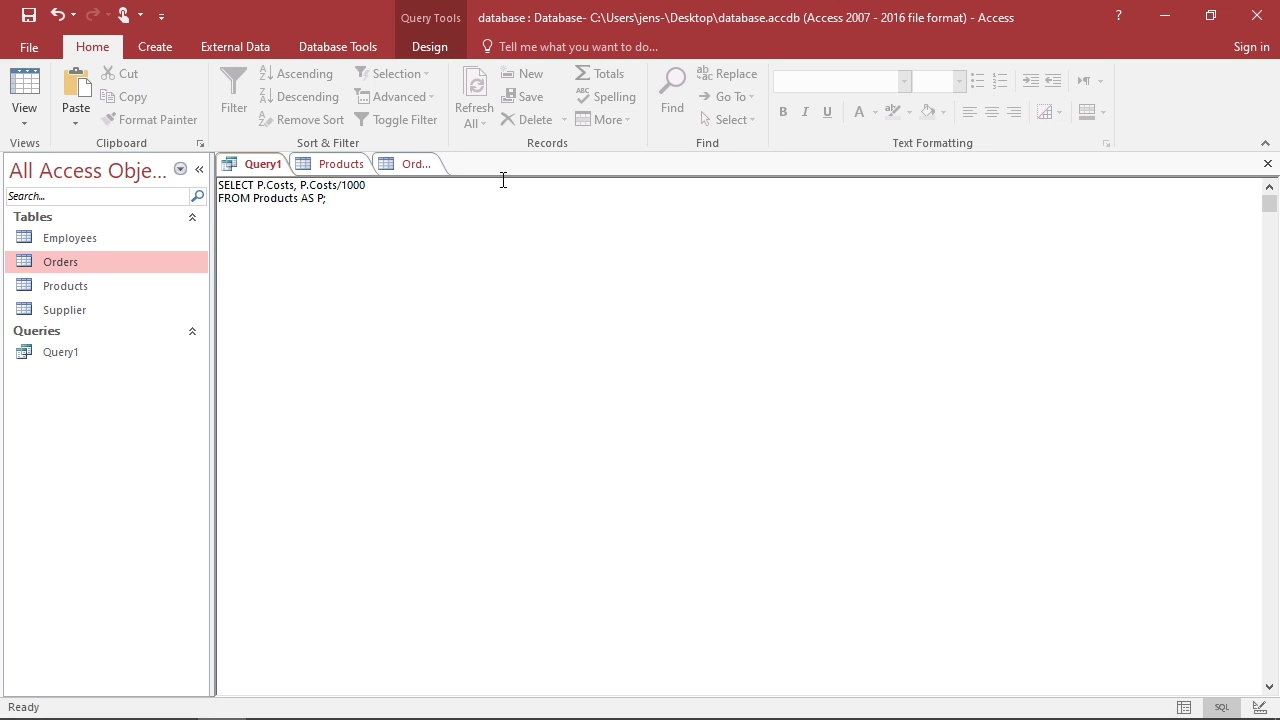
left_click(348, 164)
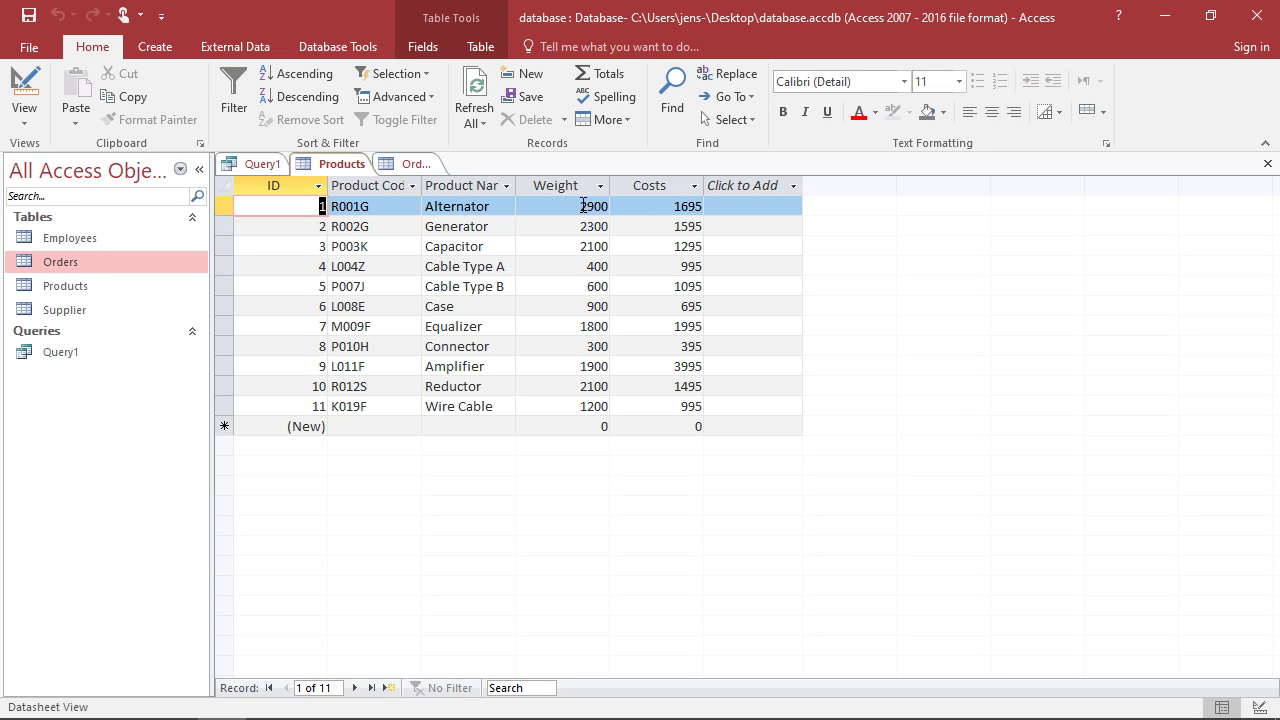
left_click(259, 164)
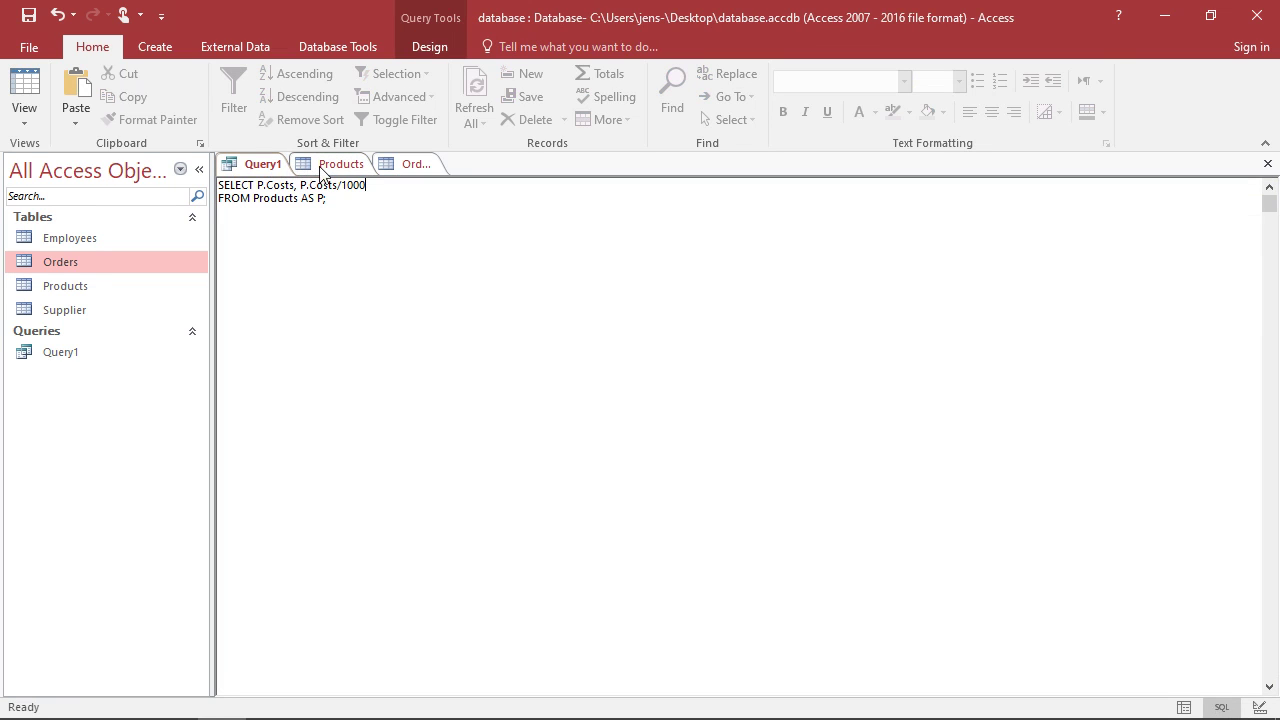
Step: Multiply P.Costs/100 by P.Weight/1000 and view the resulting Expr1001 column in Datasheet View
key("BackSpace")
type("*Weigh")
key("BackSpace")
key("BackSpace")
key("BackSpace")
key("BackSpace")
key("BackSpace")
type("P.Weight/1000")
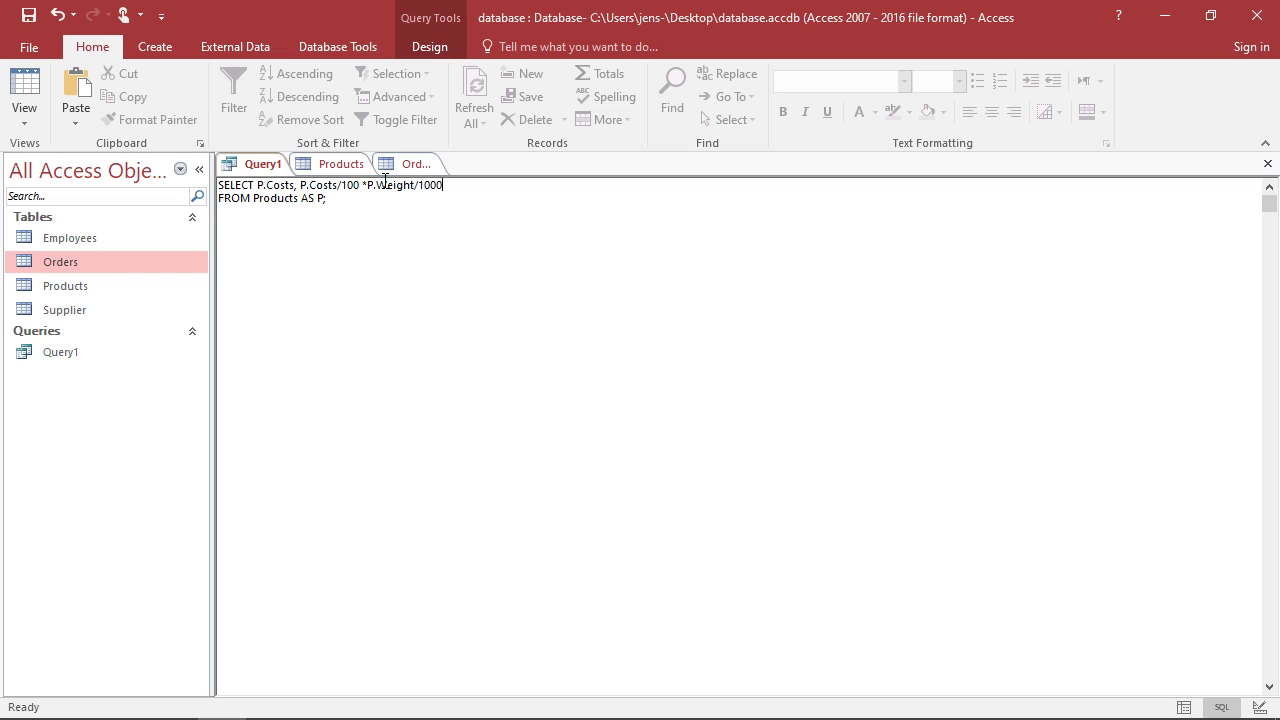
left_click(328, 198)
left_click(24, 118)
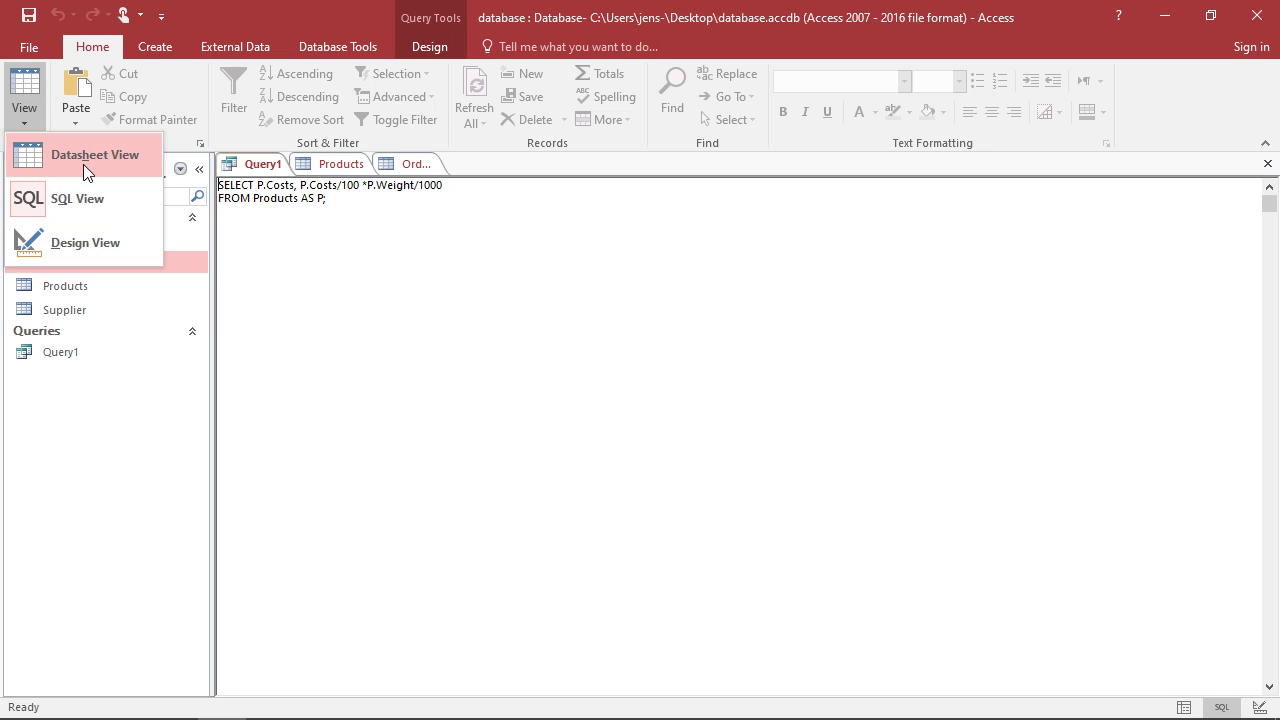
left_click(83, 162)
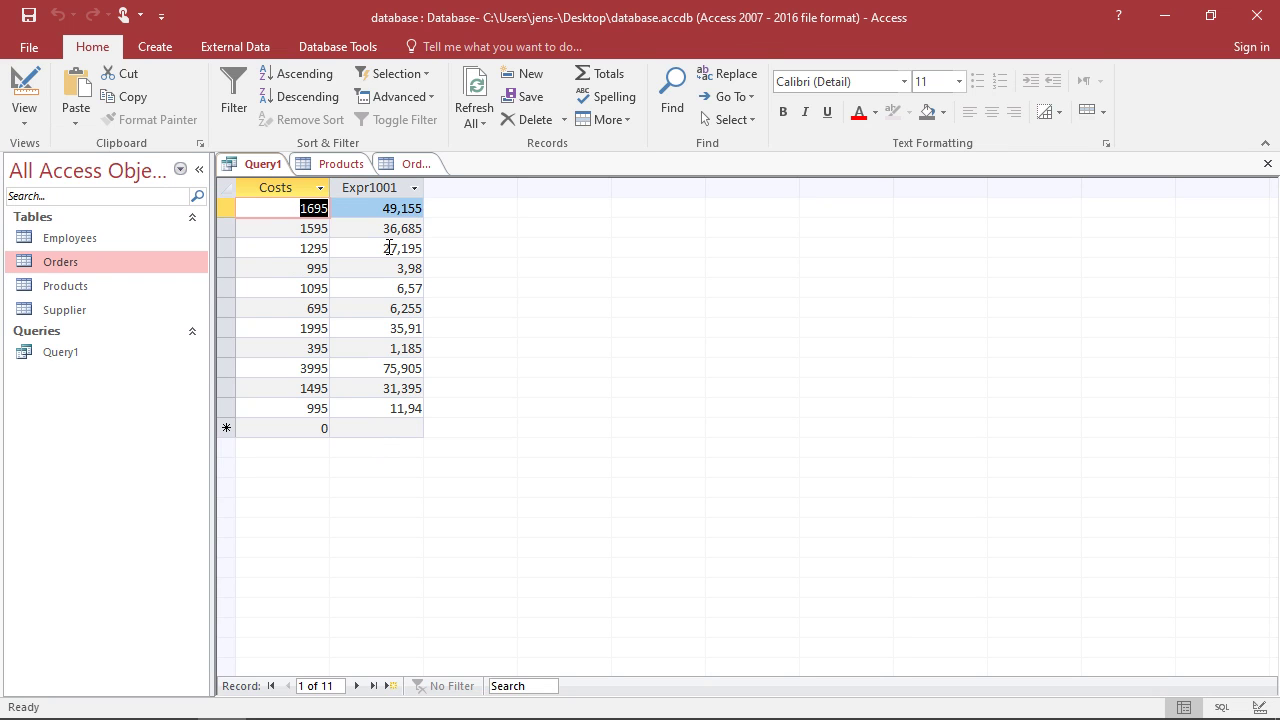
Step: Glance at the Products and Orders tables, then switch Query1 back to SQL View
left_click(350, 165)
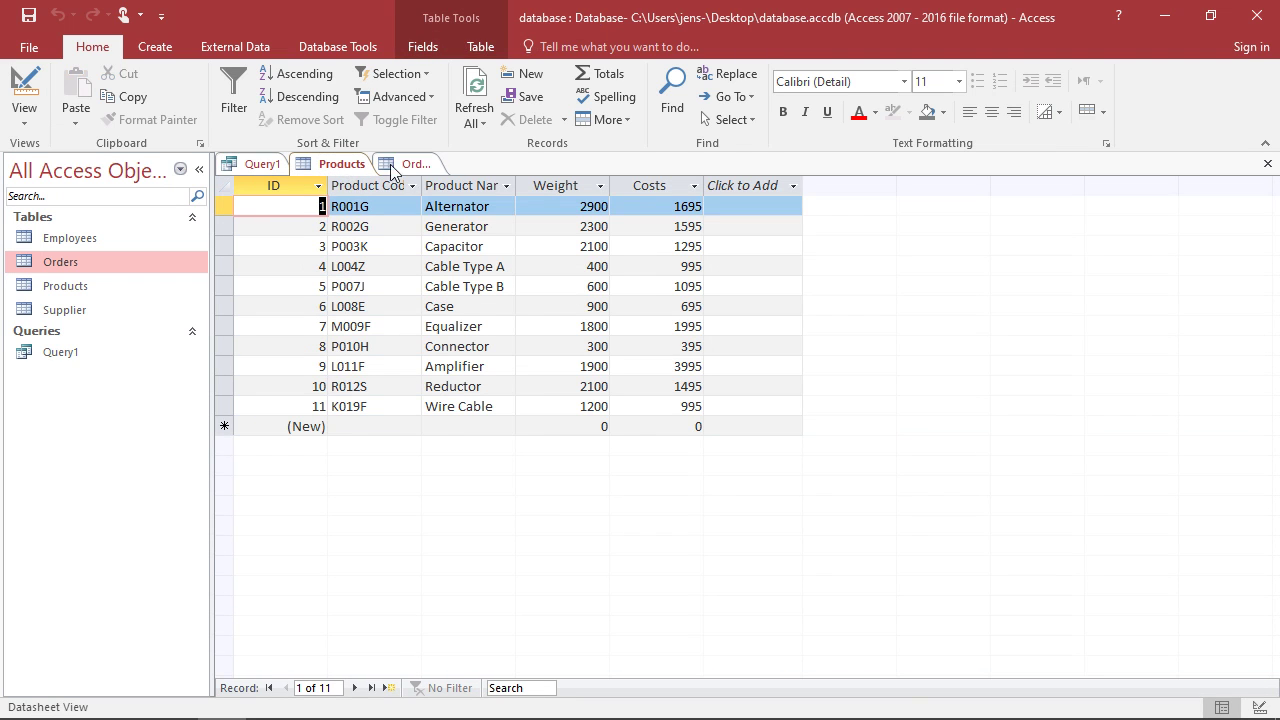
left_click(396, 165)
left_click(255, 164)
left_click(24, 112)
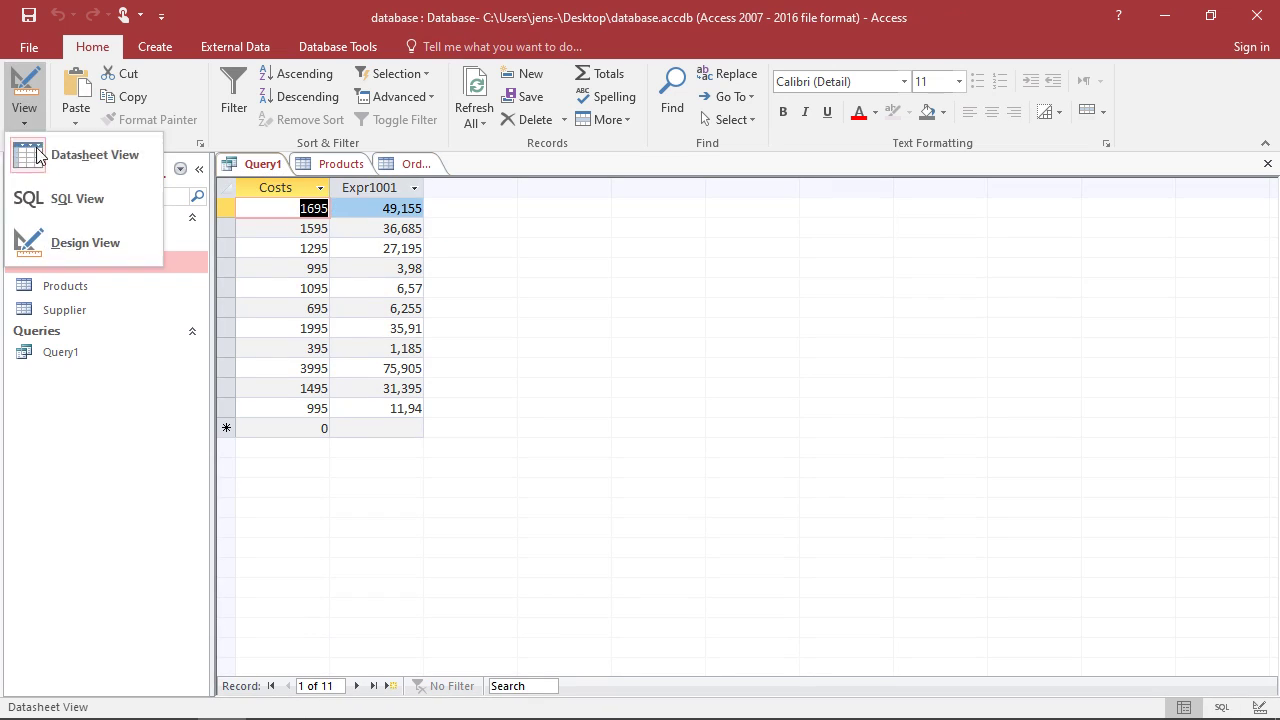
left_click(62, 197)
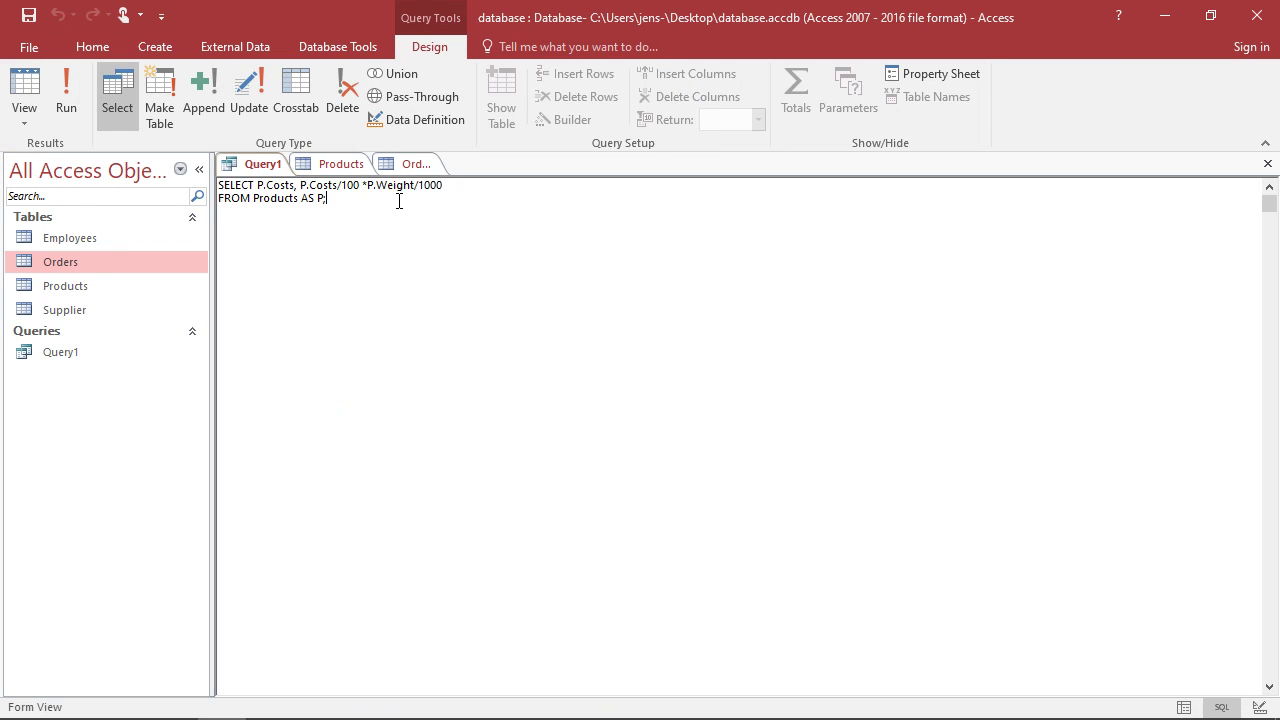